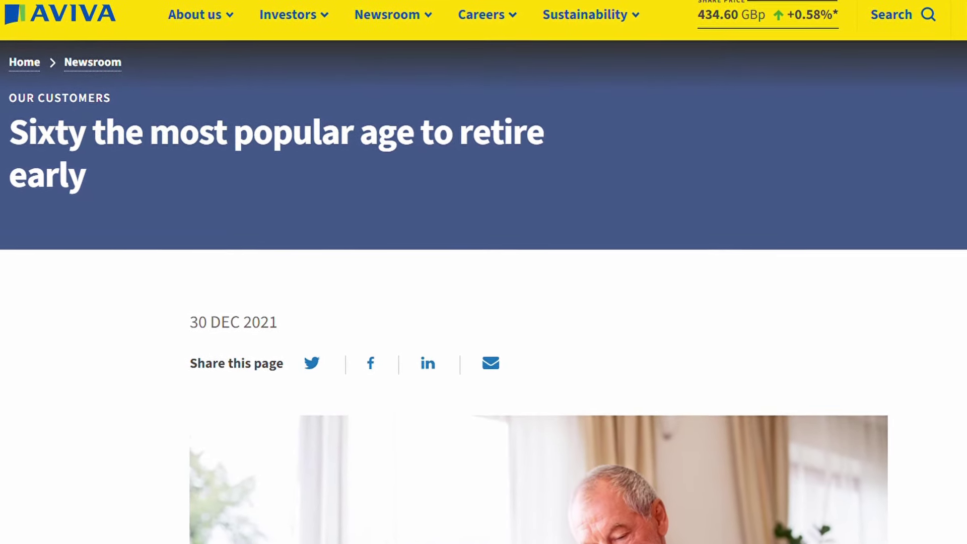
{"action": "scroll", "coordinate": [173, 133], "scroll_direction": "down", "scroll_amount": 5}
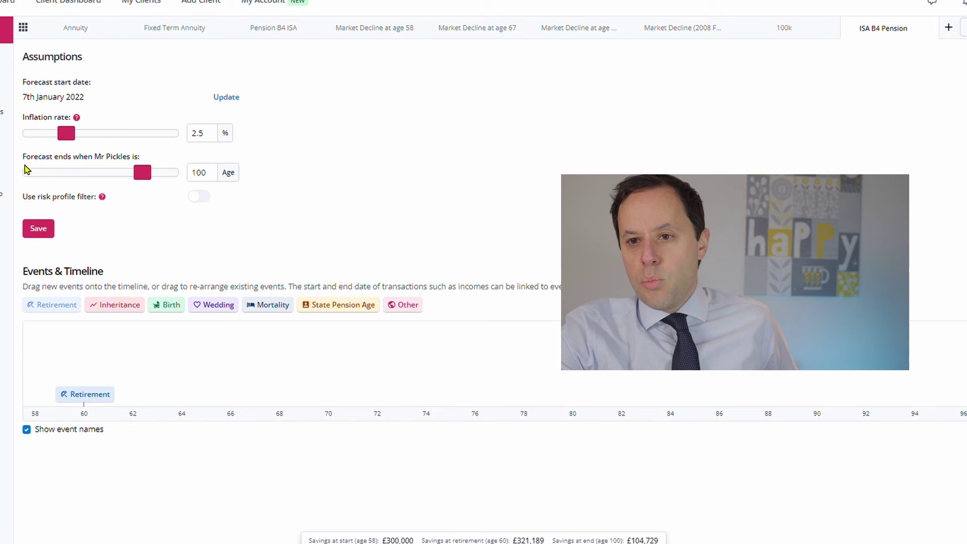
{"action": "left_click", "coordinate": [7, 58]}
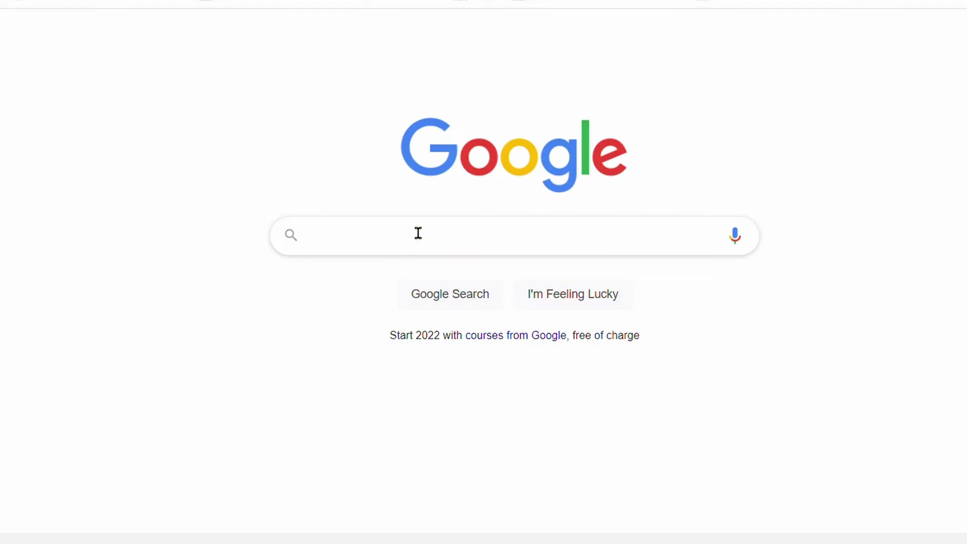
- Search Google for "hargreaves lansdown" and open the Hargreaves Lansdown website
{"action": "type", "text": "argreaves lansdown"}
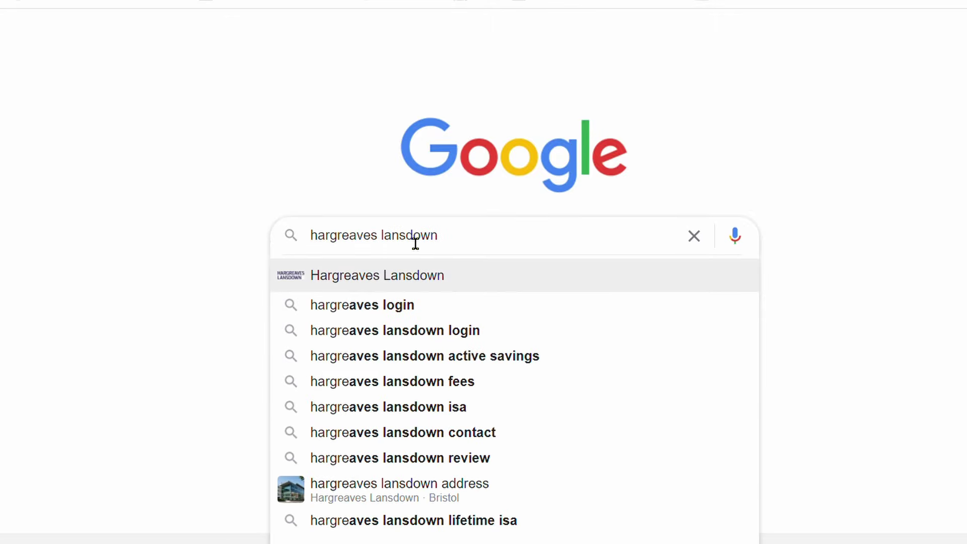
{"action": "key", "text": "Return"}
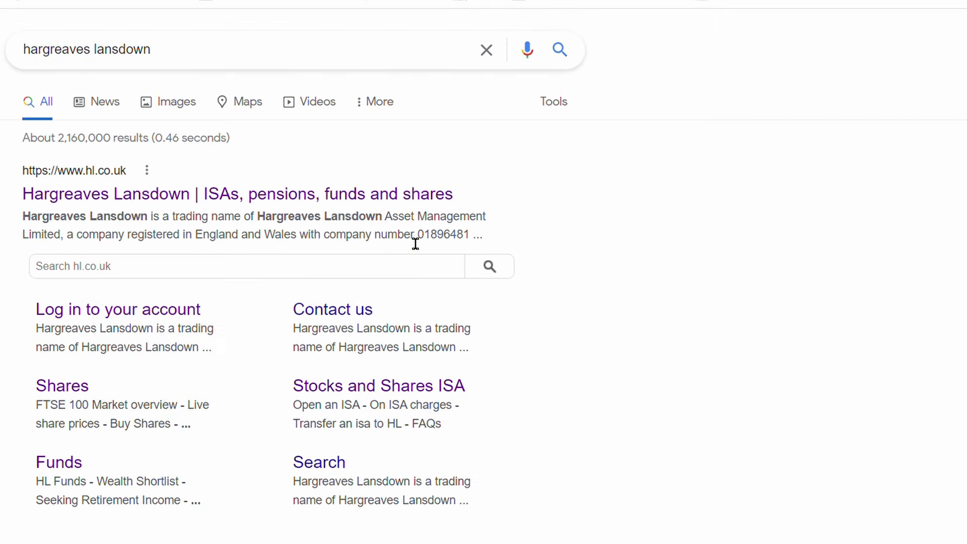
{"action": "left_click", "coordinate": [286, 199]}
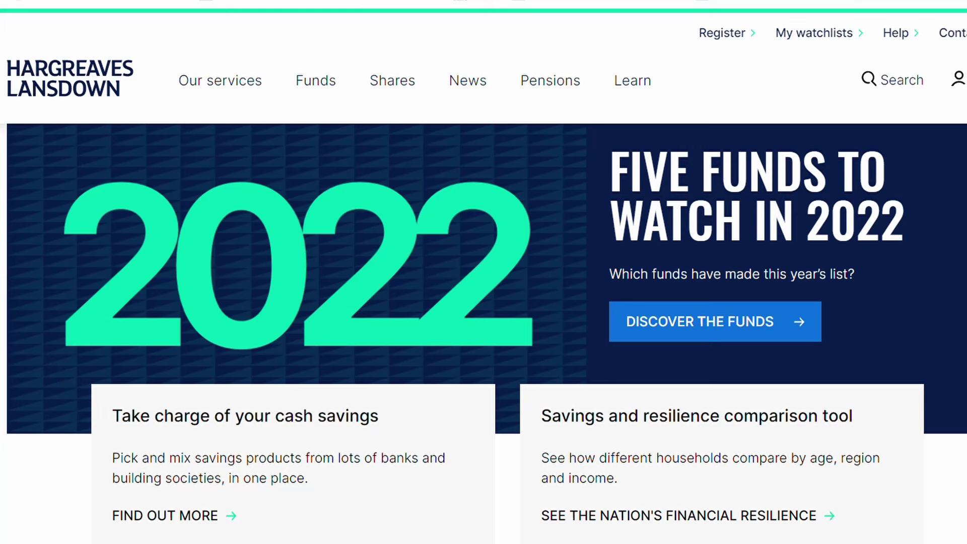
- Open the Stocks and Shares ISA charges page and examine the annual account charges for funds and shares
{"action": "left_click", "coordinate": [220, 72]}
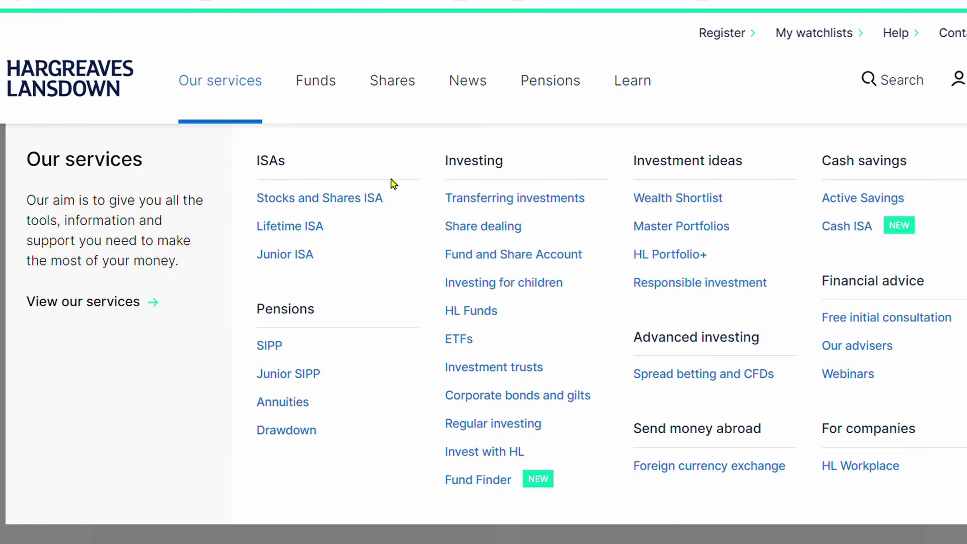
{"action": "left_click", "coordinate": [353, 198]}
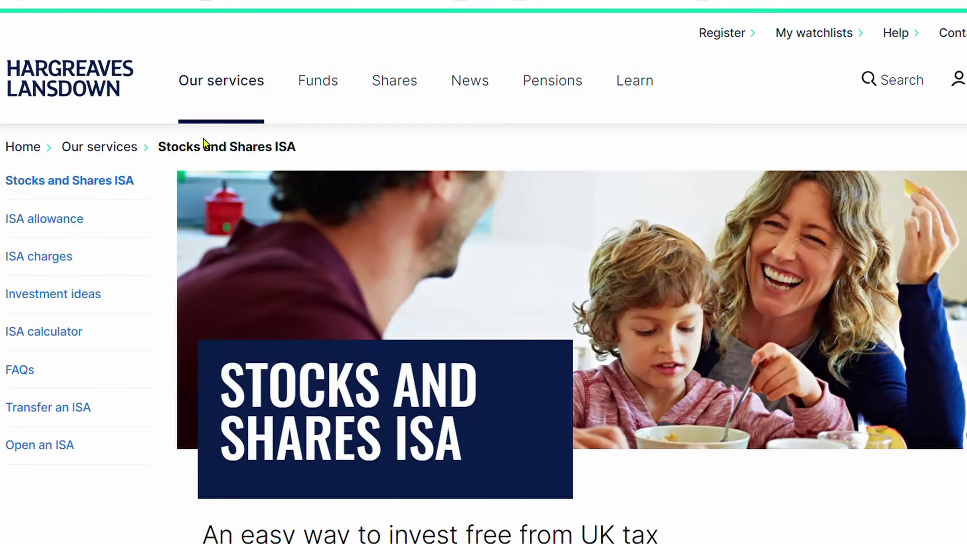
{"action": "left_click", "coordinate": [52, 257]}
{"action": "scroll", "coordinate": [151, 268], "scroll_direction": "down", "scroll_amount": 3}
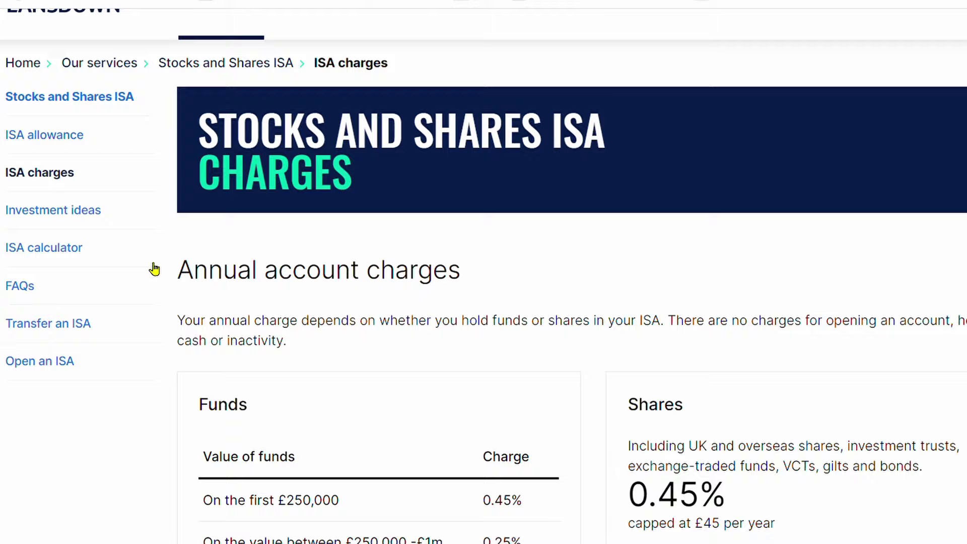
{"action": "left_click_drag", "start_coordinate": [697, 374], "coordinate": [939, 383]}
{"action": "left_click", "coordinate": [873, 400]}
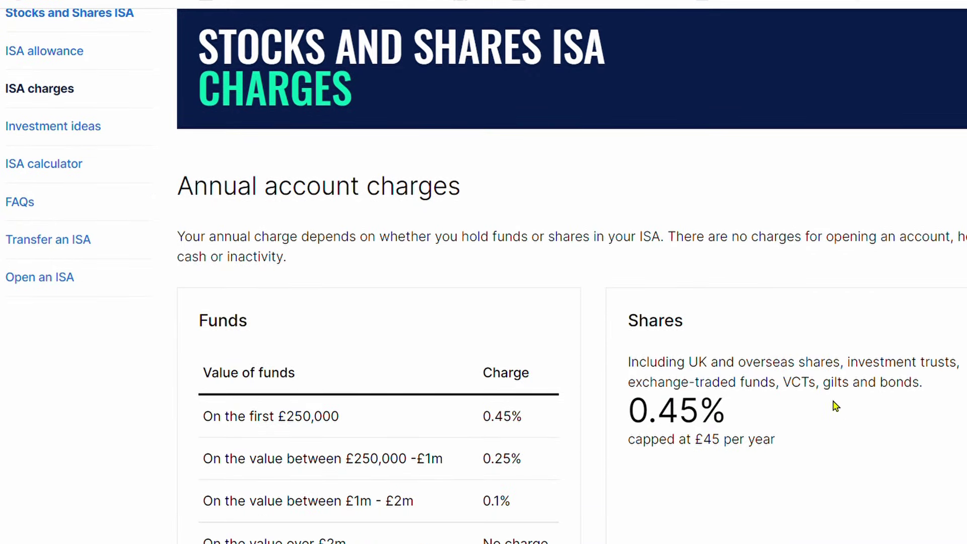
{"action": "scroll", "coordinate": [831, 401], "scroll_direction": "up", "scroll_amount": 3}
{"action": "scroll", "coordinate": [788, 512], "scroll_direction": "down", "scroll_amount": 2}
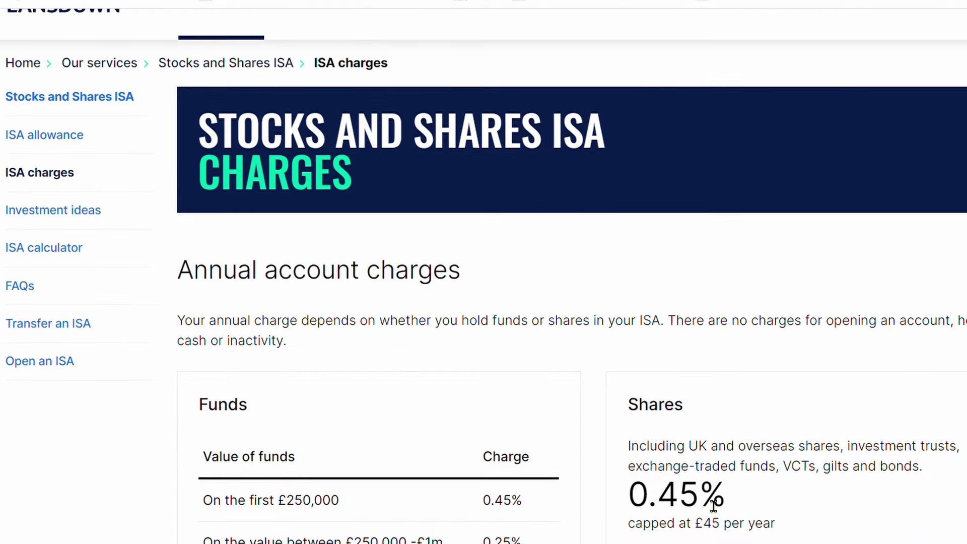
- Open the Fund and Share Account charges page and examine the annual account charge for holding shares
{"action": "scroll", "coordinate": [373, 263], "scroll_direction": "up", "scroll_amount": 2}
{"action": "left_click", "coordinate": [201, 82]}
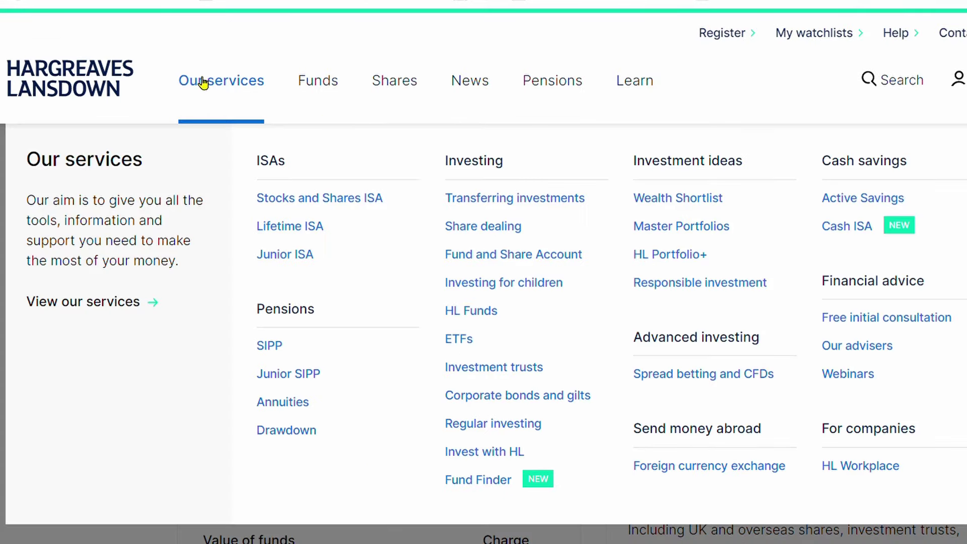
{"action": "left_click", "coordinate": [488, 255]}
{"action": "scroll", "coordinate": [274, 242], "scroll_direction": "down", "scroll_amount": 5}
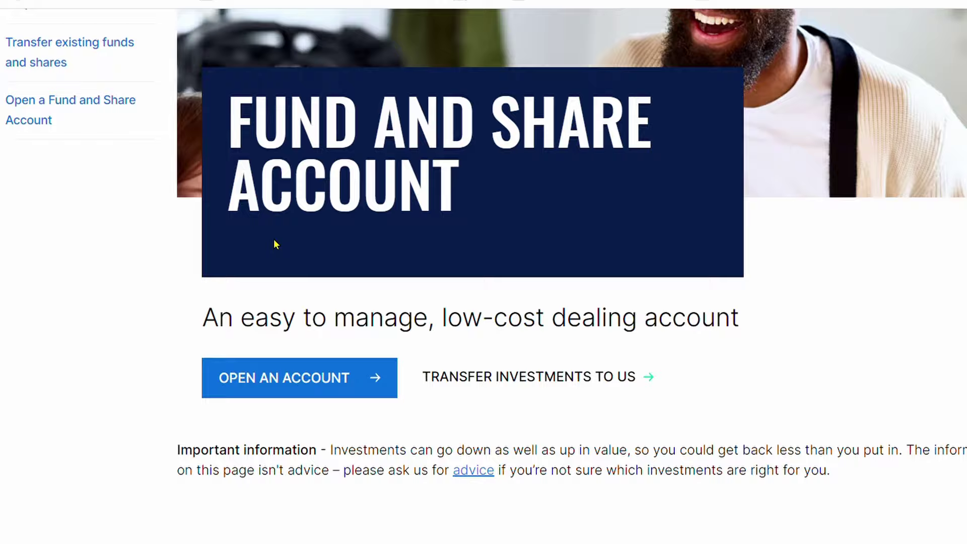
{"action": "scroll", "coordinate": [84, 137], "scroll_direction": "up", "scroll_amount": 3}
{"action": "left_click", "coordinate": [32, 141]}
{"action": "scroll", "coordinate": [324, 277], "scroll_direction": "down", "scroll_amount": 5}
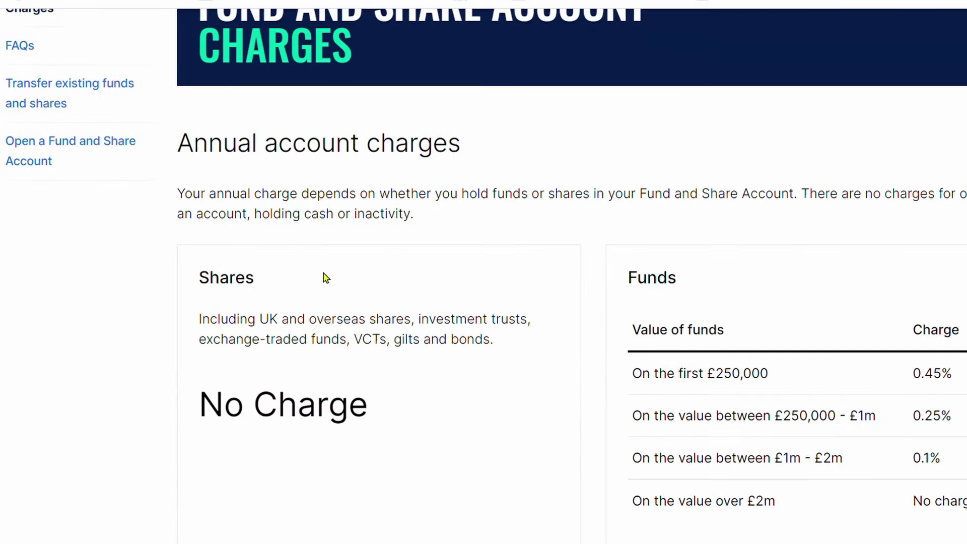
{"action": "left_click_drag", "start_coordinate": [200, 238], "coordinate": [451, 361]}
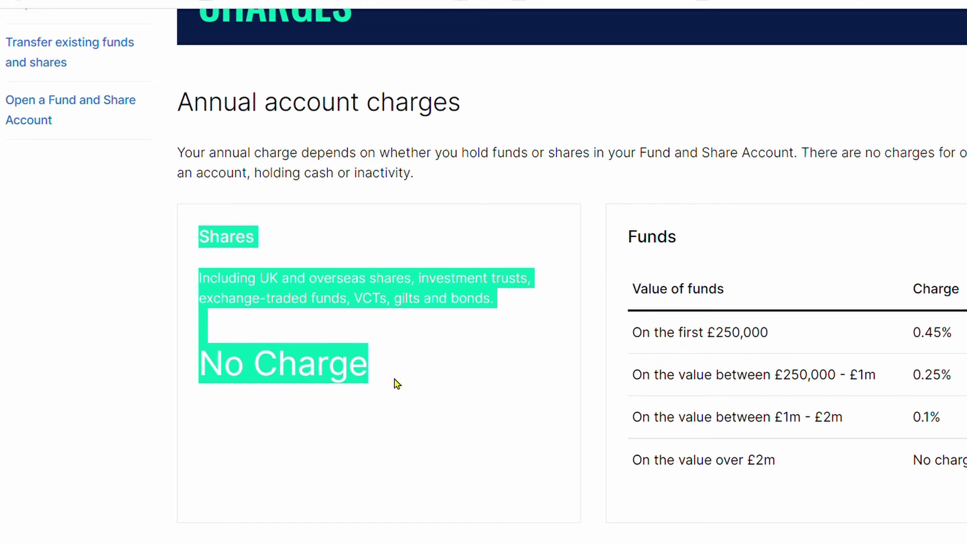
{"action": "left_click_drag", "start_coordinate": [397, 384], "coordinate": [341, 402]}
{"action": "left_click", "coordinate": [342, 401]}
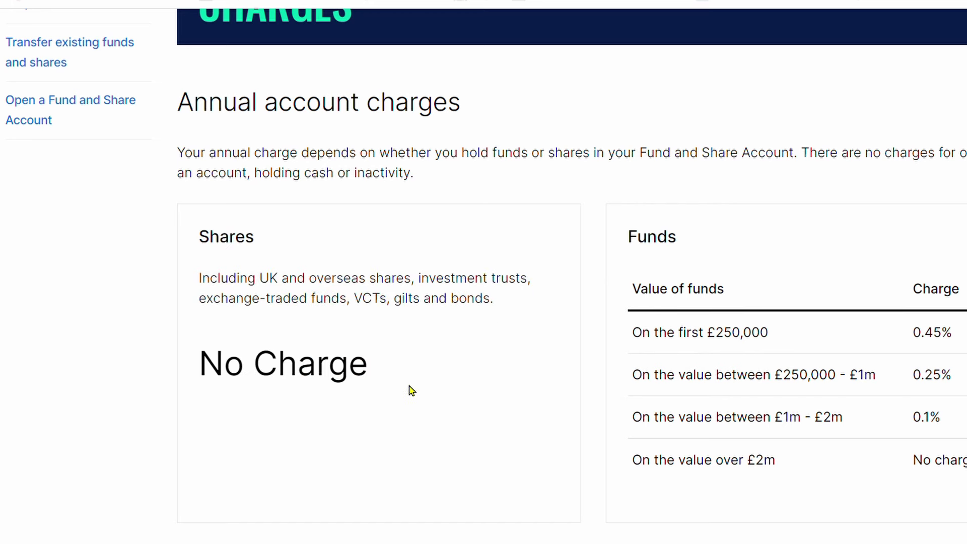
- Return to the Stocks and Shares ISA charges page and check the shares charge and its yearly cap
{"action": "scroll", "coordinate": [413, 385], "scroll_direction": "up", "scroll_amount": 2}
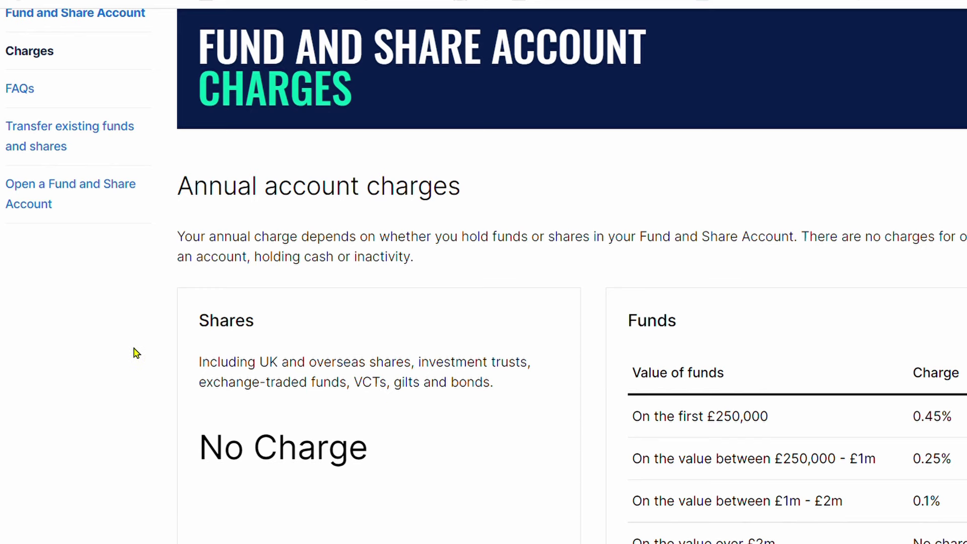
{"action": "scroll", "coordinate": [73, 350], "scroll_direction": "up", "scroll_amount": 3}
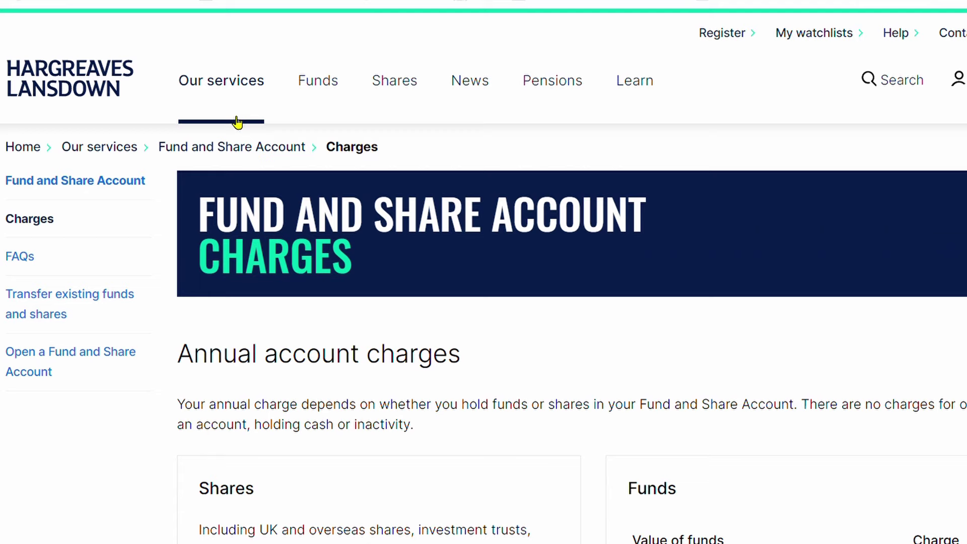
{"action": "left_click", "coordinate": [243, 82]}
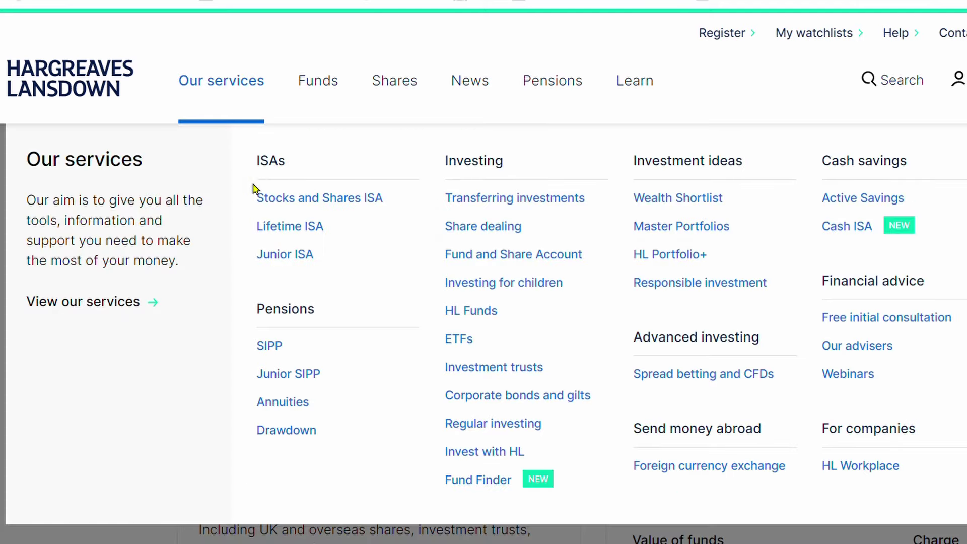
{"action": "left_click", "coordinate": [275, 198]}
{"action": "left_click", "coordinate": [31, 262]}
{"action": "scroll", "coordinate": [110, 225], "scroll_direction": "down", "scroll_amount": 5}
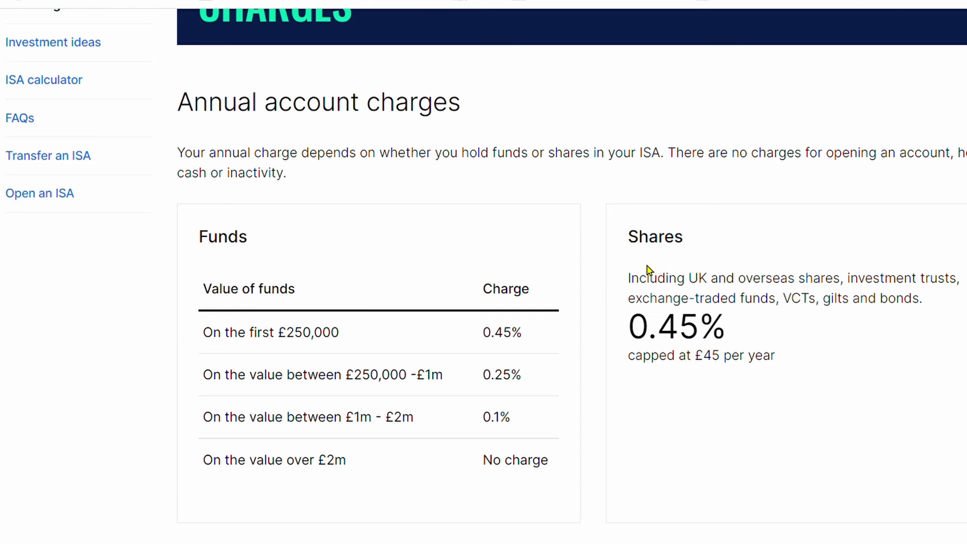
{"action": "left_click_drag", "start_coordinate": [647, 251], "coordinate": [729, 258]}
{"action": "left_click", "coordinate": [730, 258]}
{"action": "left_click_drag", "start_coordinate": [622, 361], "coordinate": [823, 379]}
{"action": "left_click", "coordinate": [826, 384]}
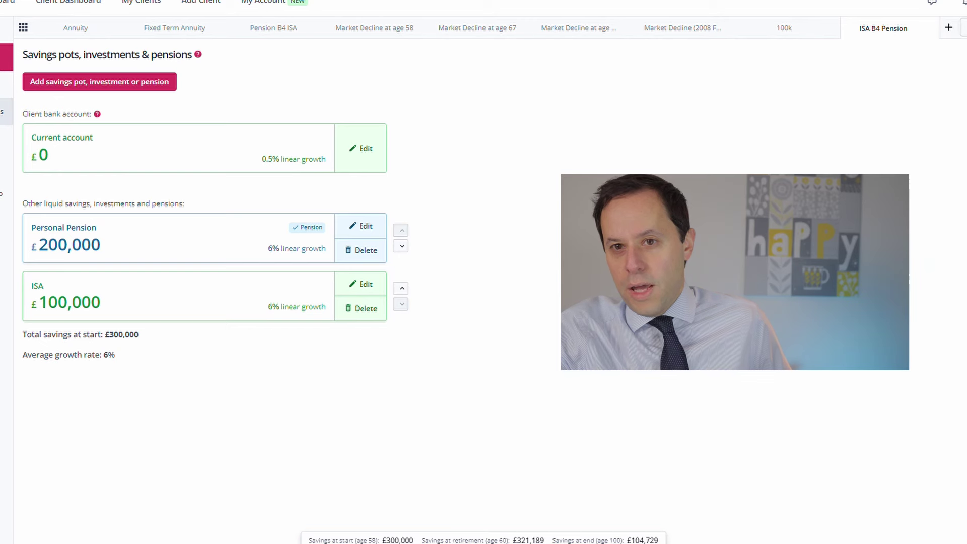
{"action": "mouse_move", "coordinate": [5, 112]}
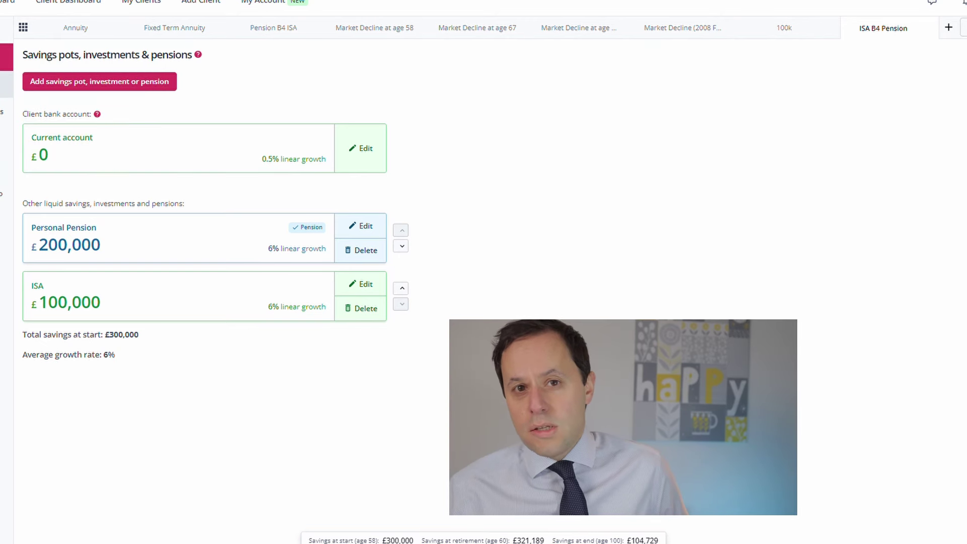
{"action": "left_click", "coordinate": [6, 84]}
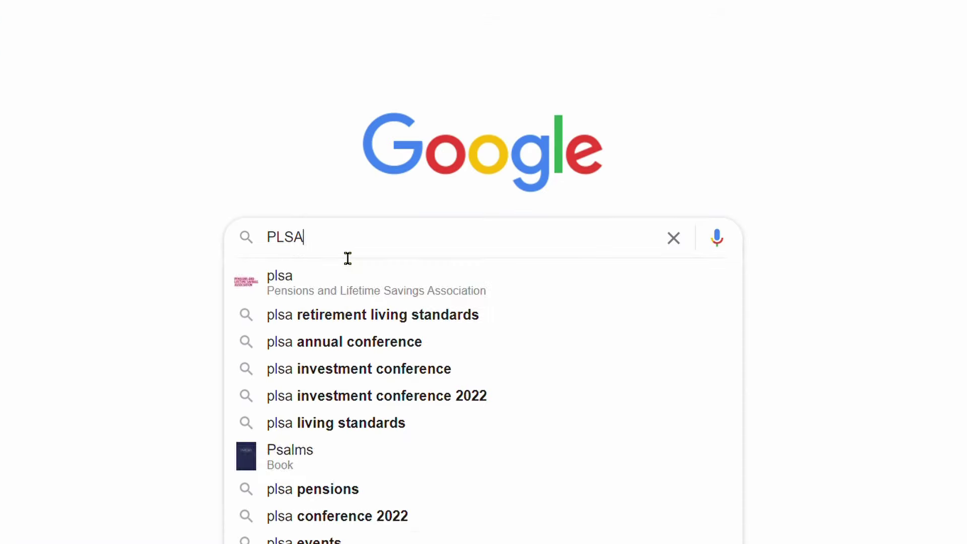
- Enter a Google search for PLSA retirement
{"action": "type", "text": "retireme"}
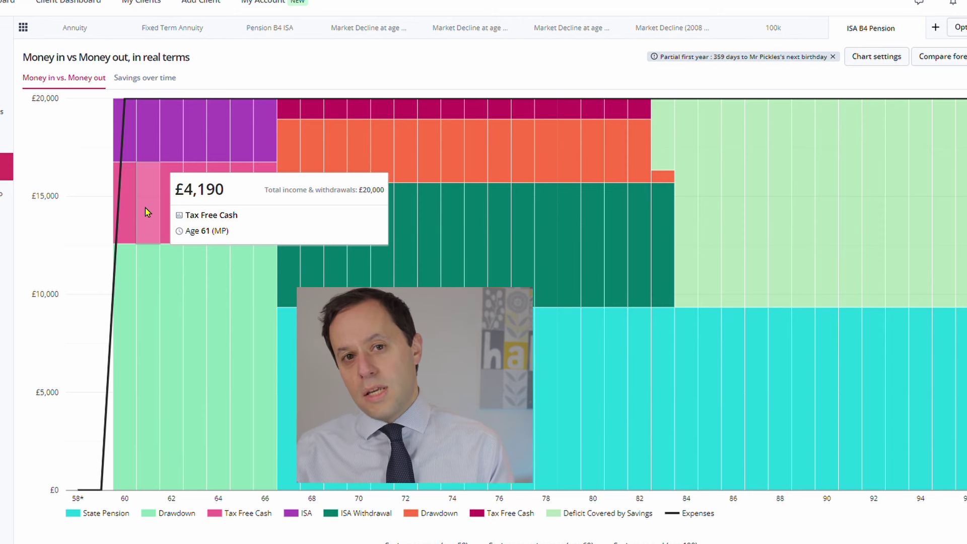
- Examine the tax-free cash, drawdown, ISA withdrawal and deficit amounts at different ages in the ISA B4 Pension forecast's Money in vs. Money out chart
{"action": "mouse_move", "coordinate": [147, 156]}
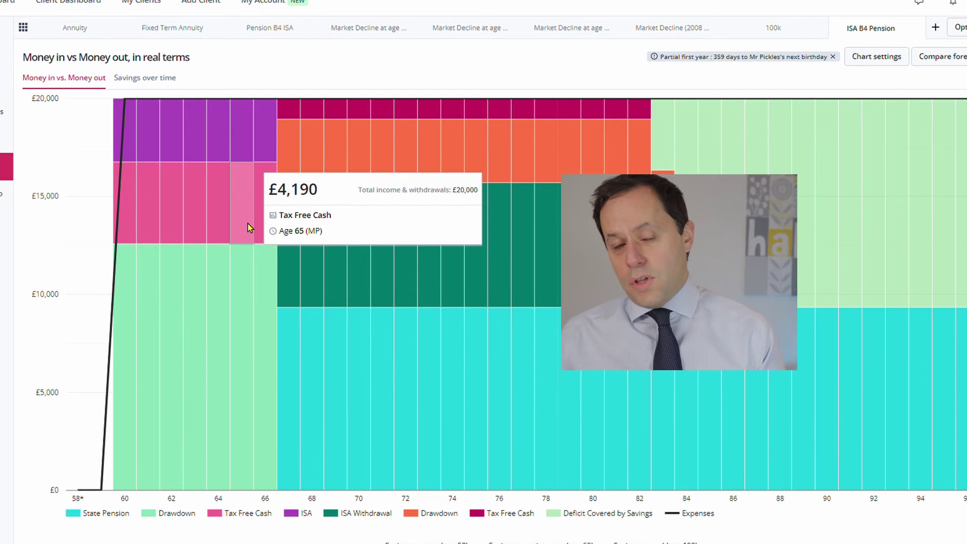
{"action": "mouse_move", "coordinate": [338, 361]}
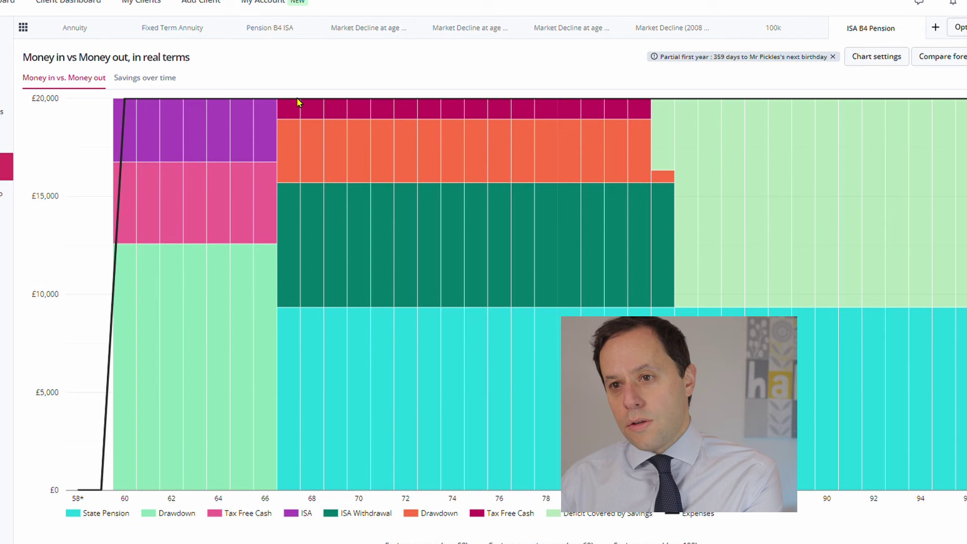
{"action": "mouse_move", "coordinate": [534, 276]}
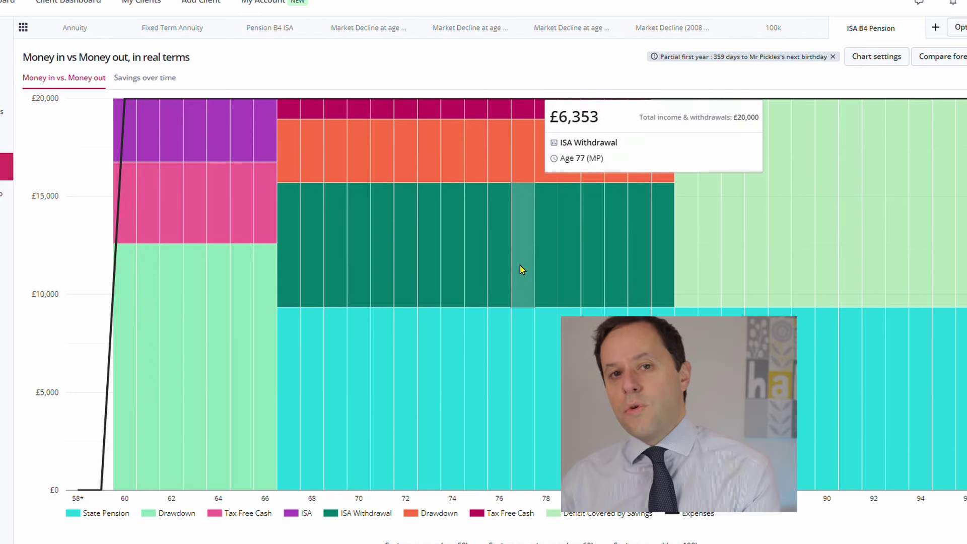
{"action": "mouse_move", "coordinate": [715, 217]}
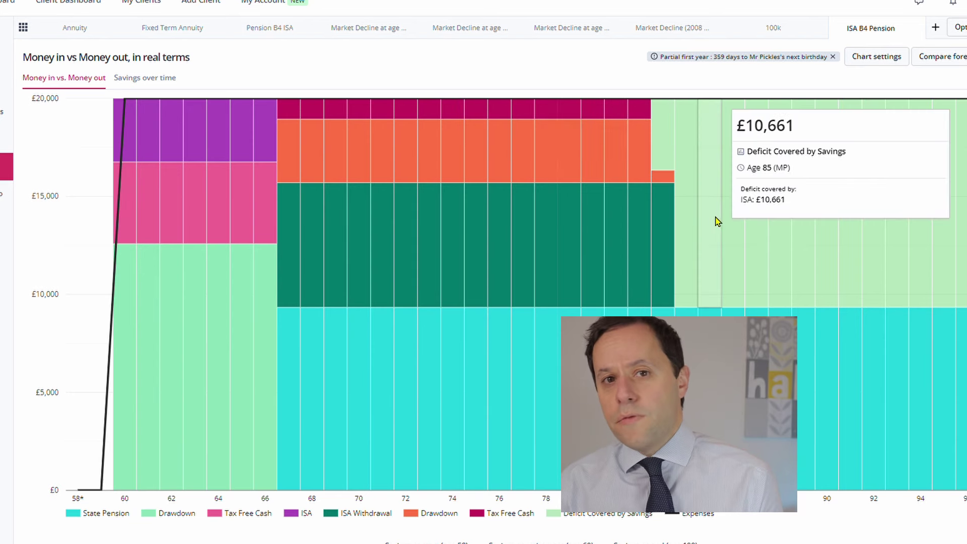
{"action": "mouse_move", "coordinate": [658, 225]}
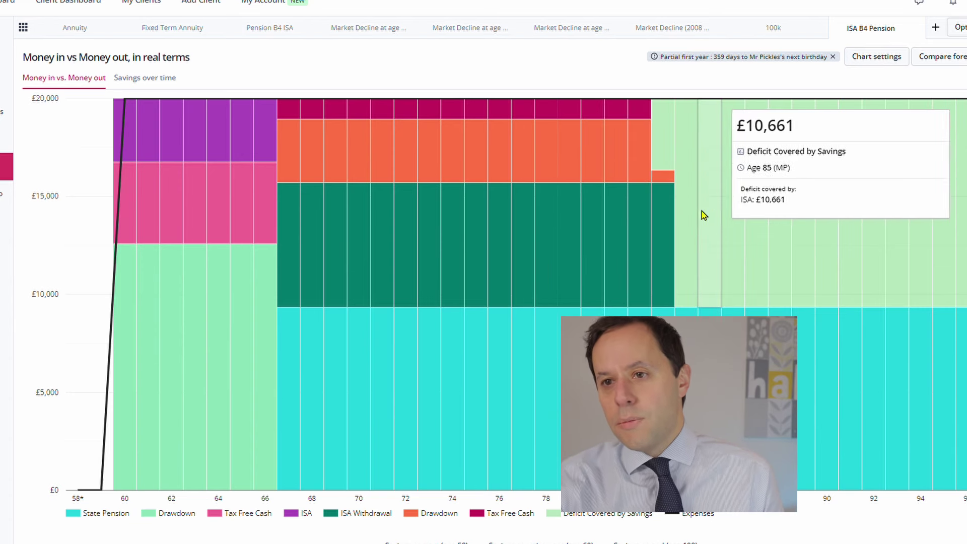
{"action": "mouse_move", "coordinate": [148, 346]}
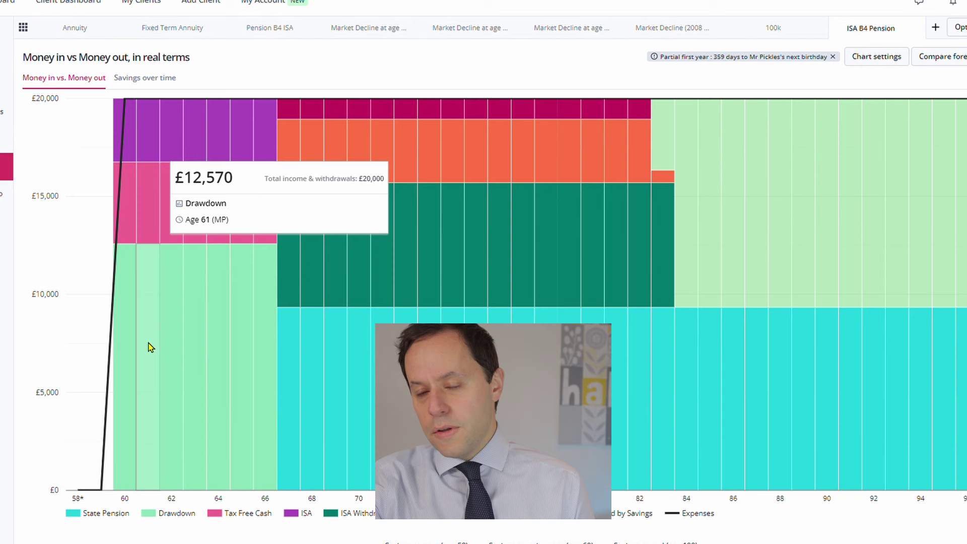
{"action": "mouse_move", "coordinate": [124, 371]}
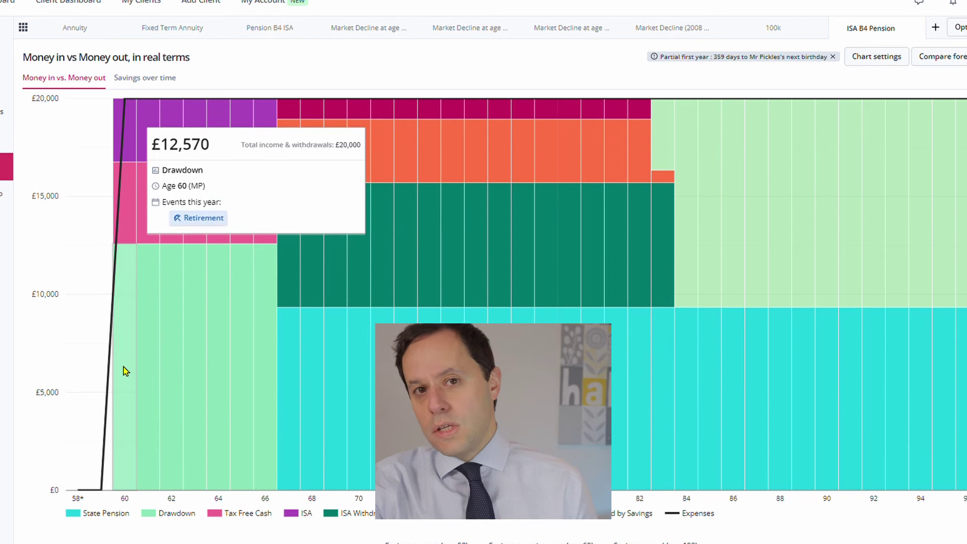
{"action": "mouse_move", "coordinate": [476, 247]}
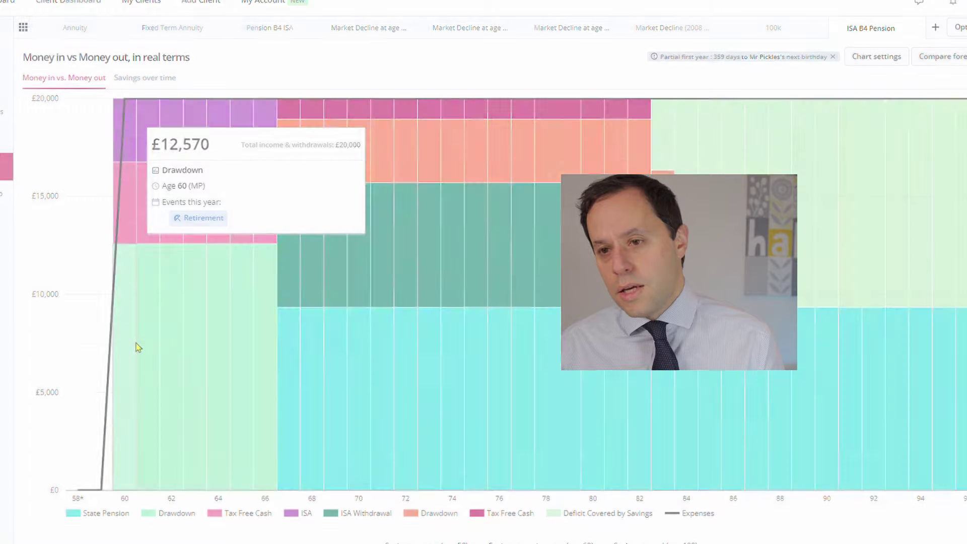
- Show the forecast's savings over time and inspect the Personal Pension and ISA balances at ages 58 and 59
{"action": "left_click", "coordinate": [165, 78]}
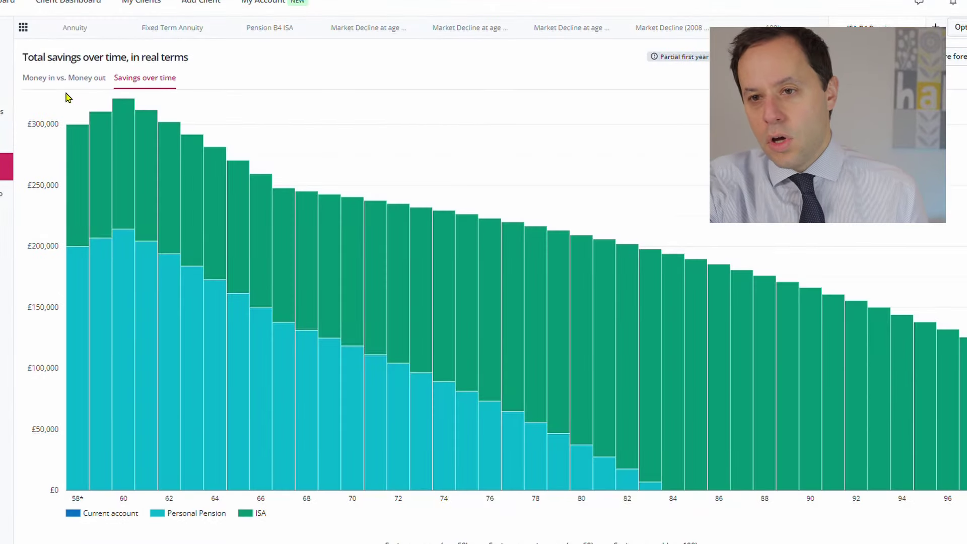
{"action": "mouse_move", "coordinate": [79, 309]}
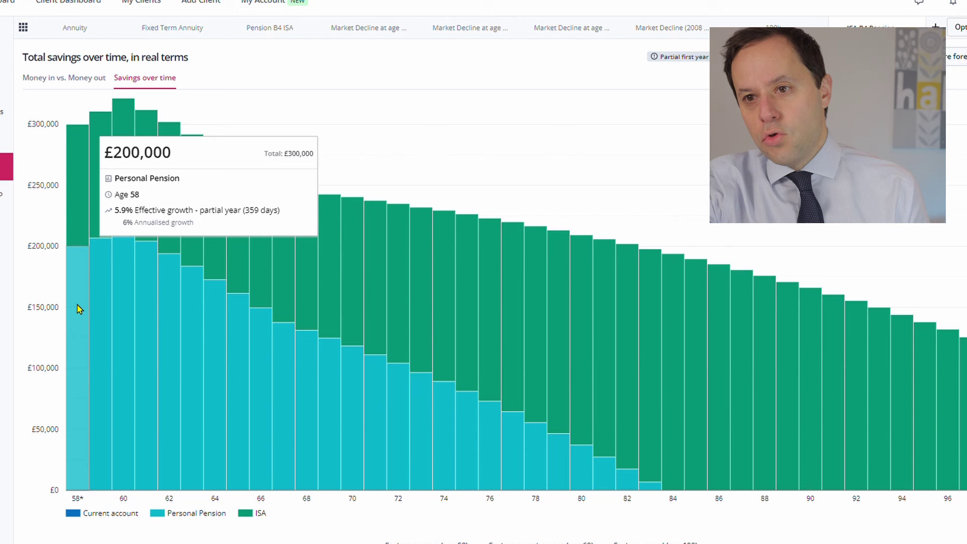
{"action": "mouse_move", "coordinate": [102, 242]}
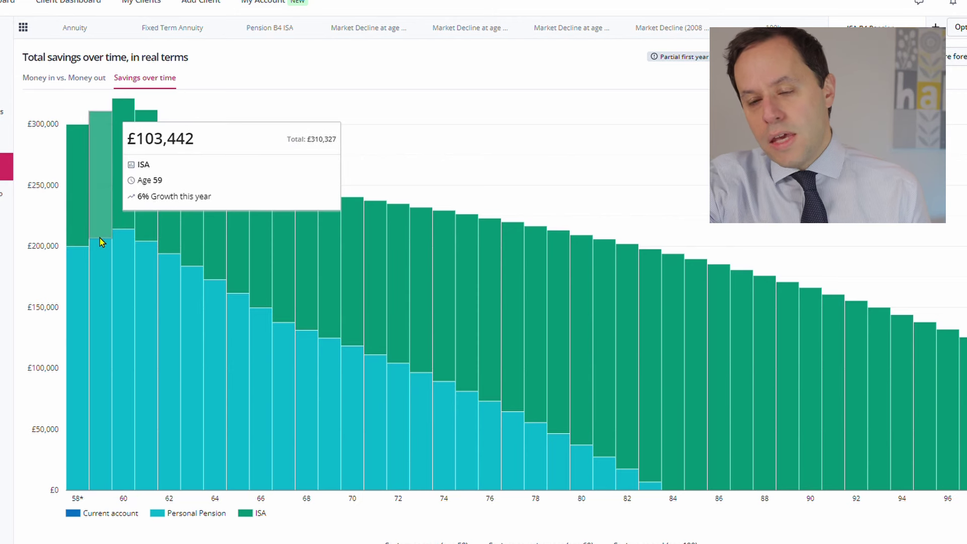
{"action": "mouse_move", "coordinate": [88, 194]}
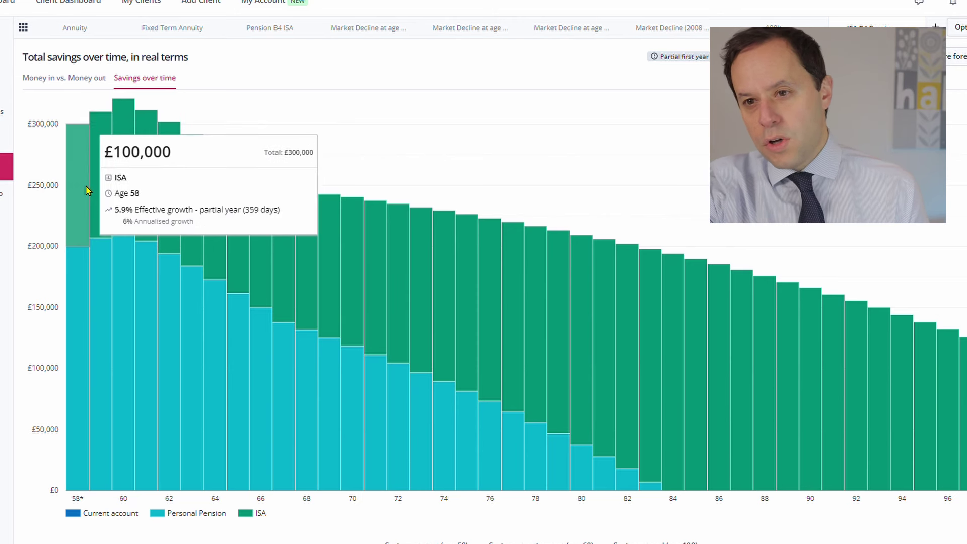
- Inspect the Personal Pension balance in the savings chart up to retirement at age 60
{"action": "mouse_move", "coordinate": [79, 270]}
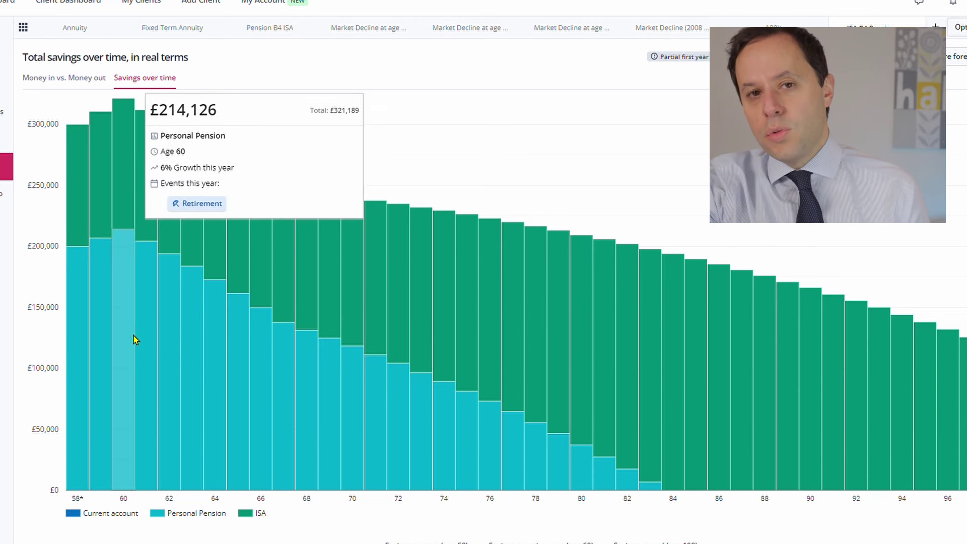
{"action": "mouse_move", "coordinate": [177, 333]}
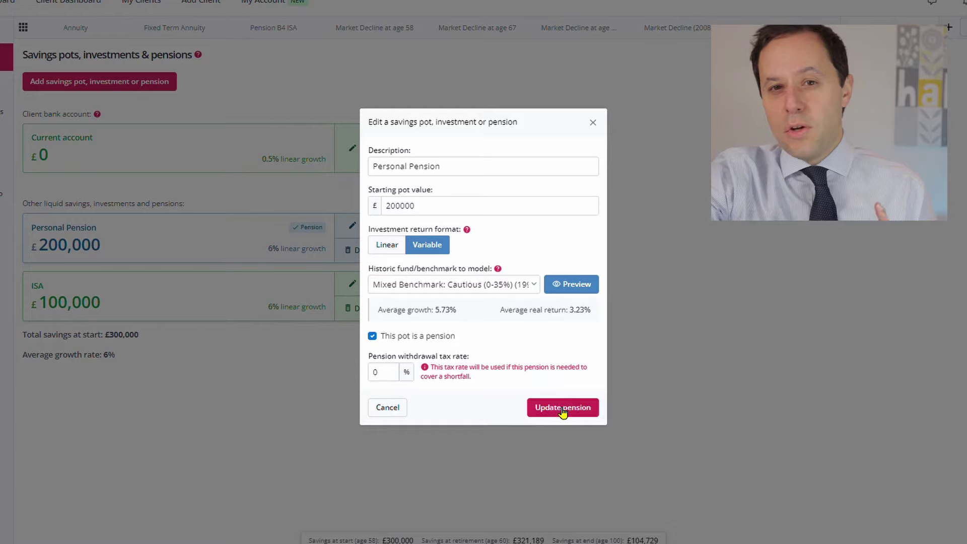
- Save the Personal Pension with variable returns on Mixed Benchmark: Cautious (0-35%) (1990-2021) and apply the same return model to the ISA
{"action": "left_click", "coordinate": [562, 407]}
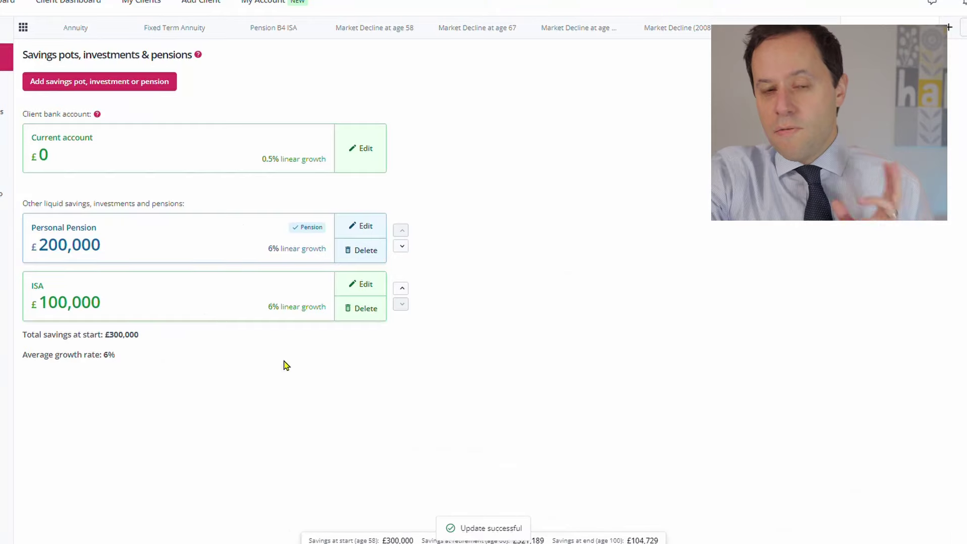
{"action": "left_click", "coordinate": [369, 286]}
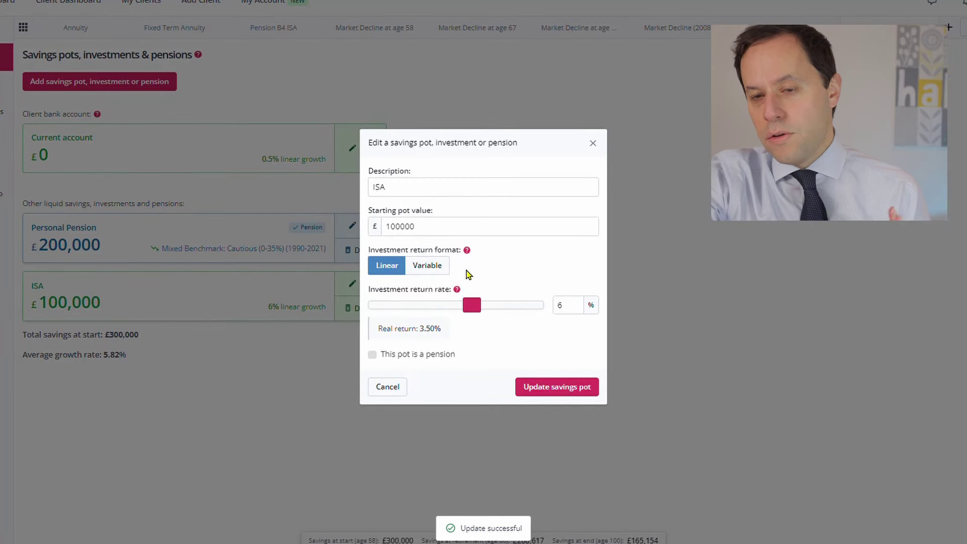
{"action": "left_click", "coordinate": [432, 269]}
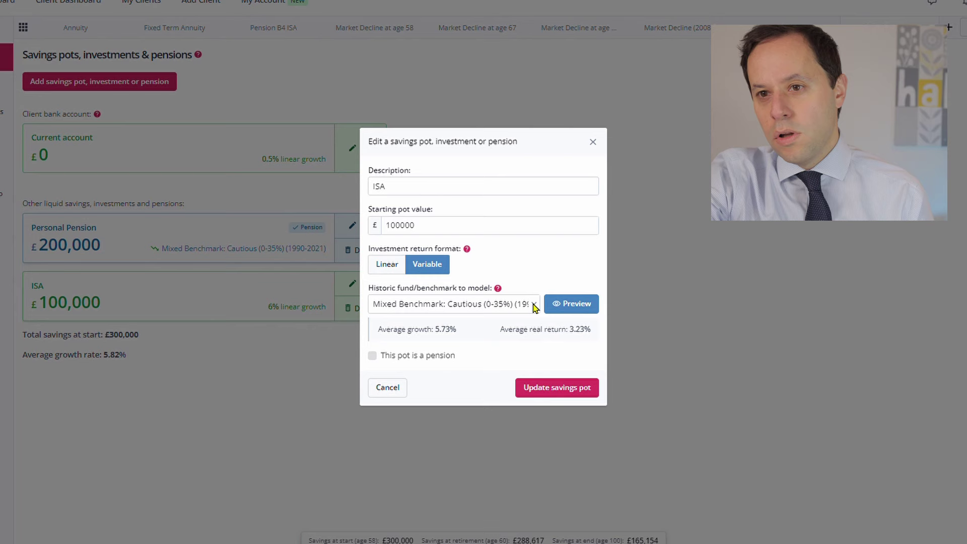
{"action": "left_click", "coordinate": [578, 389]}
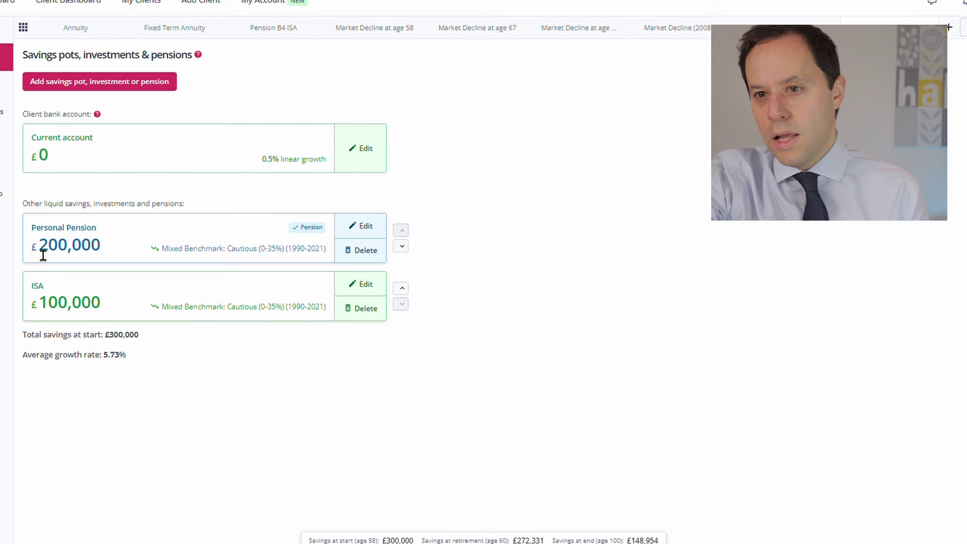
- Return to the cash flow forecast and compare its Money in vs. Money out chart with Savings over time
{"action": "mouse_move", "coordinate": [6, 139]}
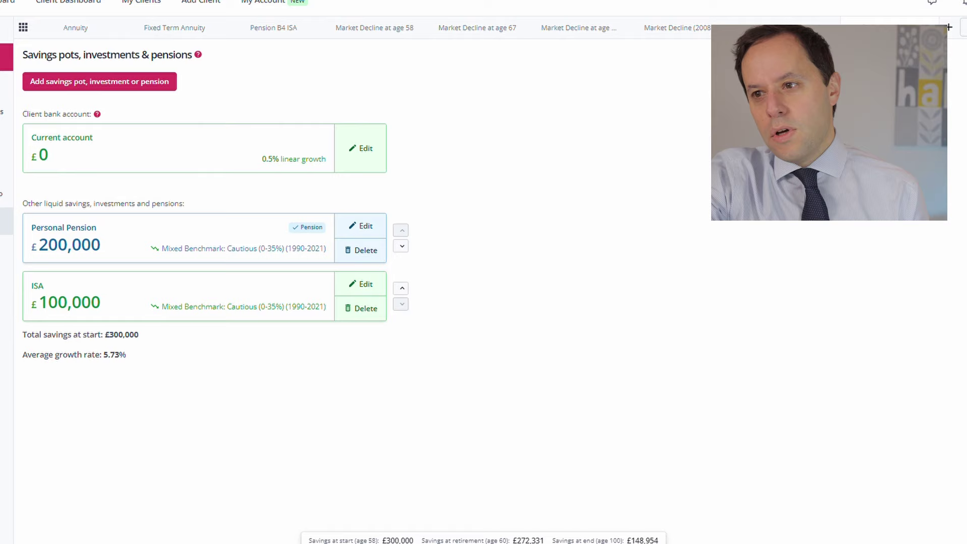
{"action": "left_click", "coordinate": [6, 167]}
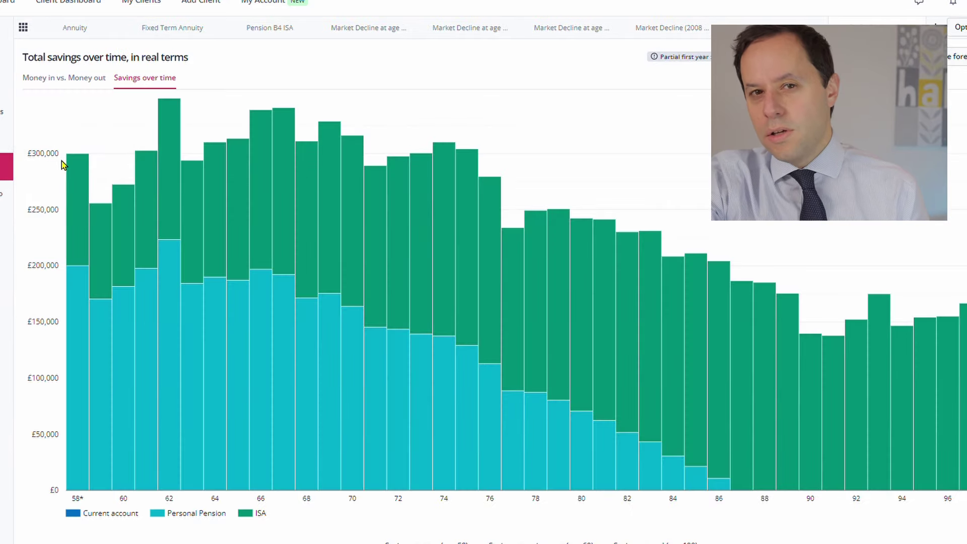
{"action": "left_click", "coordinate": [71, 77]}
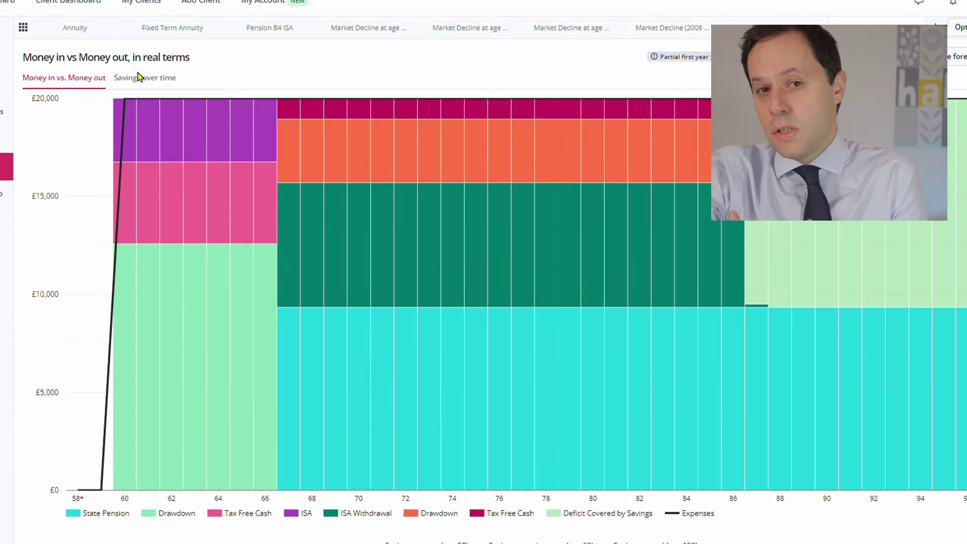
{"action": "left_click", "coordinate": [145, 79]}
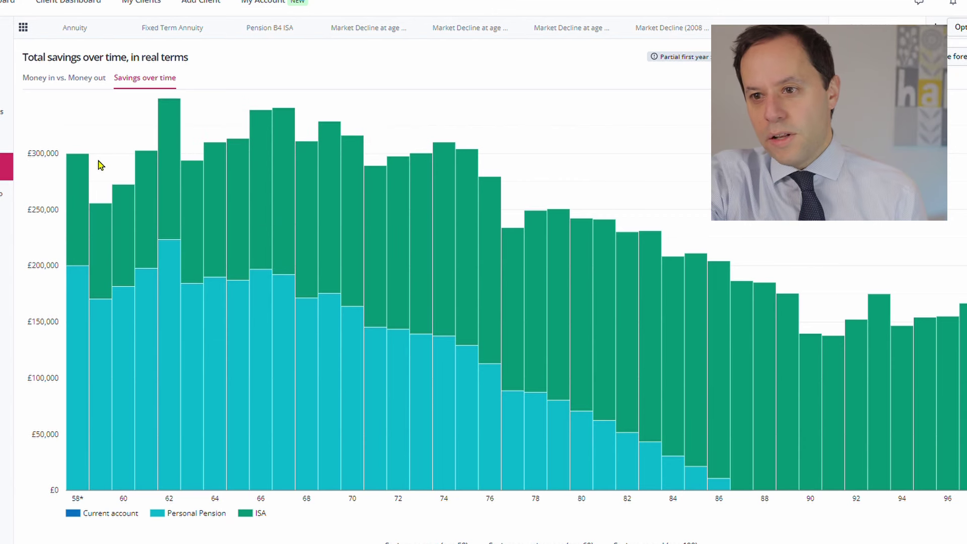
- Examine the ISA balances, total savings and yearly growth at different ages from 60 to 83 in the Savings over time chart
{"action": "mouse_move", "coordinate": [119, 237]}
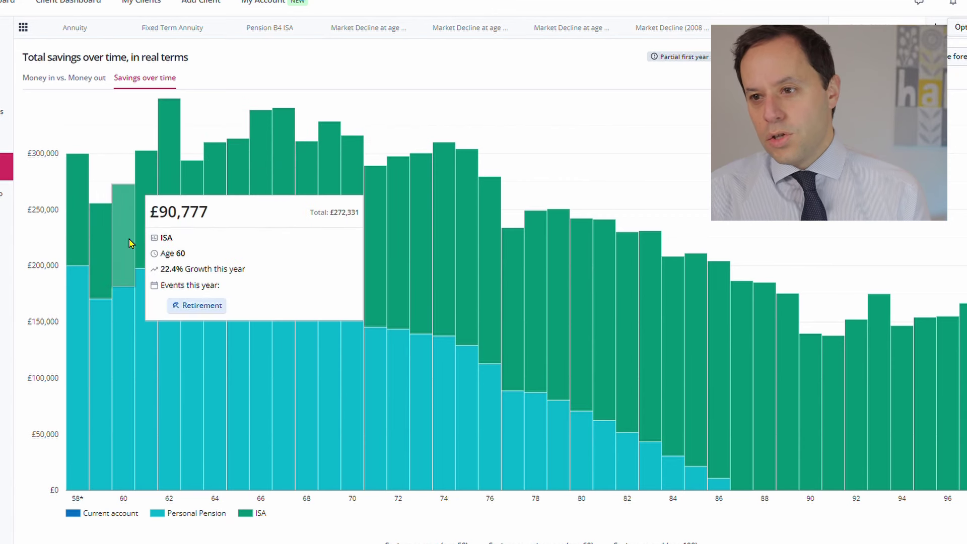
{"action": "mouse_move", "coordinate": [150, 237]}
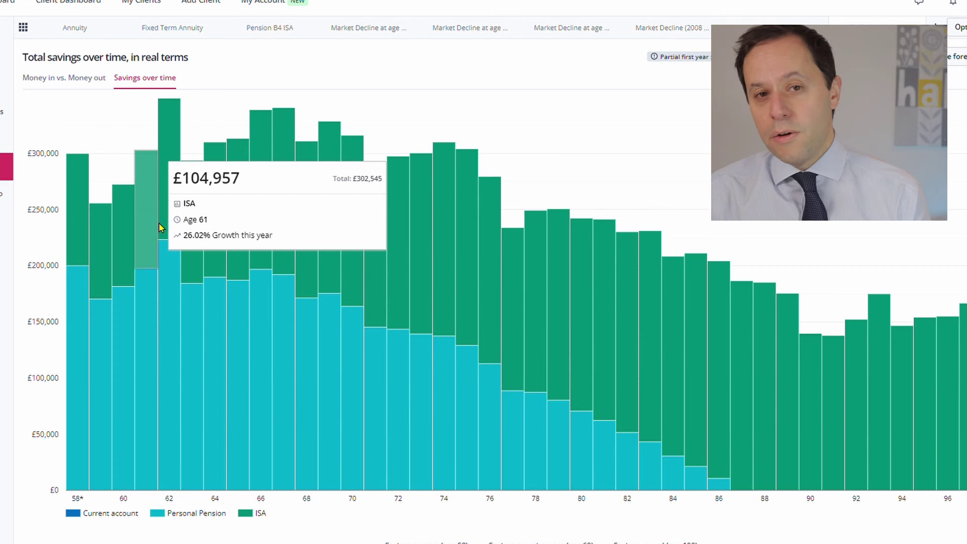
{"action": "mouse_move", "coordinate": [256, 166]}
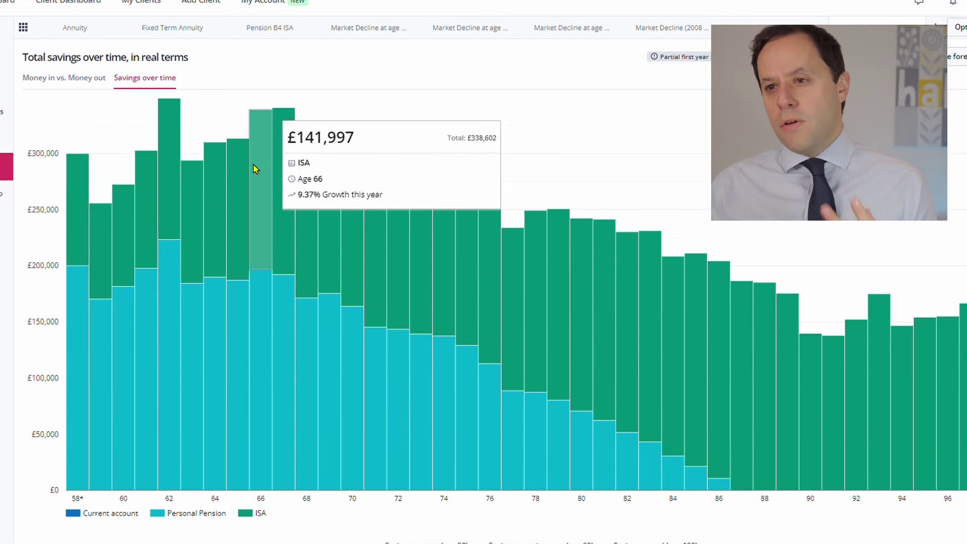
{"action": "mouse_move", "coordinate": [137, 205]}
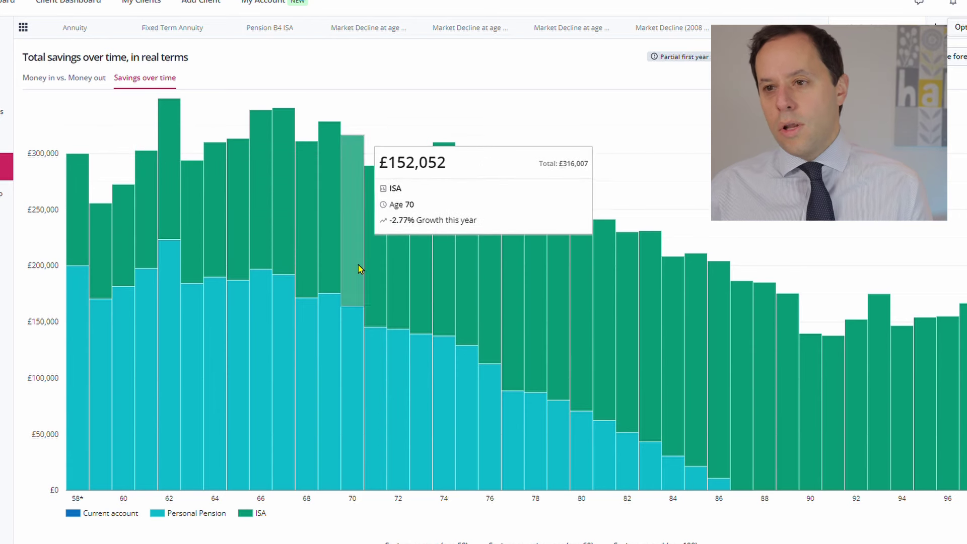
{"action": "mouse_move", "coordinate": [440, 336]}
{"action": "mouse_move", "coordinate": [615, 348]}
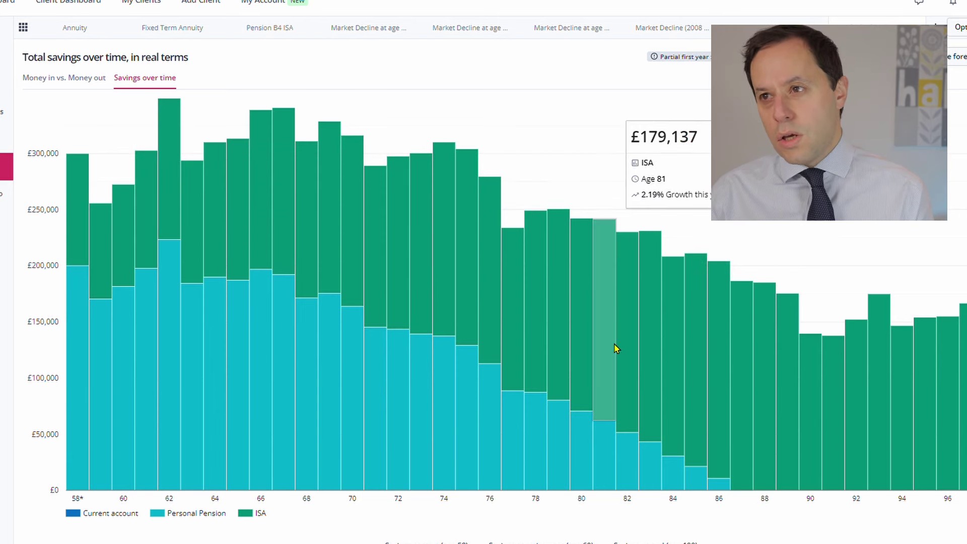
{"action": "mouse_move", "coordinate": [651, 358]}
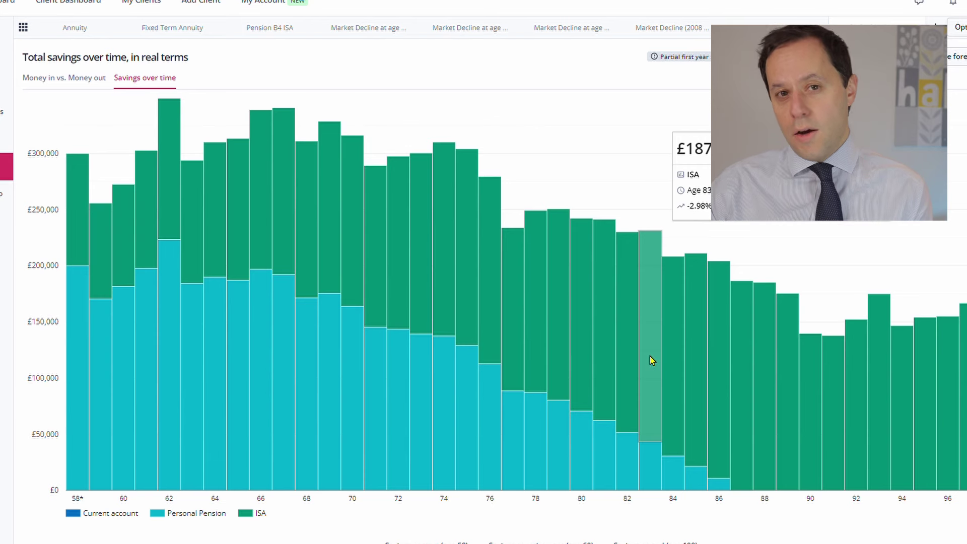
{"action": "mouse_move", "coordinate": [456, 204]}
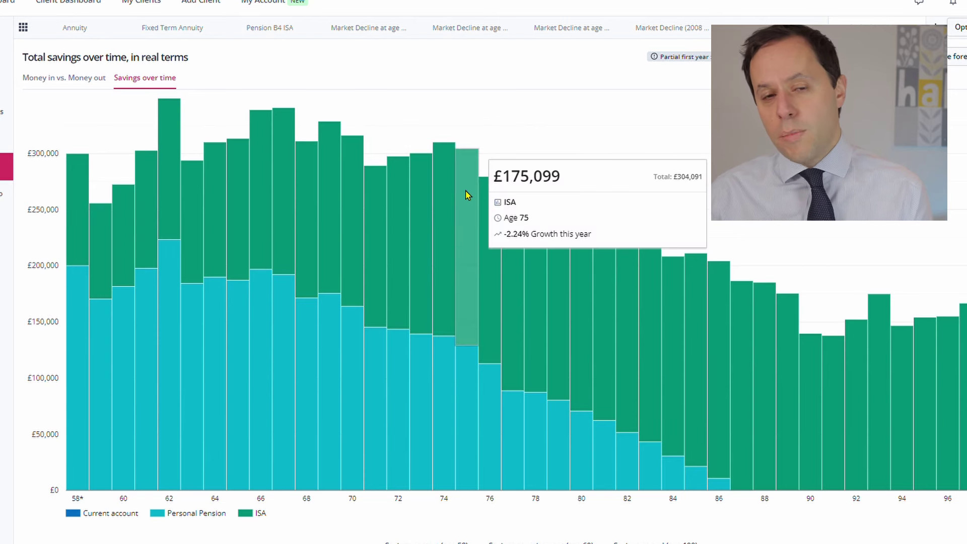
{"action": "mouse_move", "coordinate": [316, 233]}
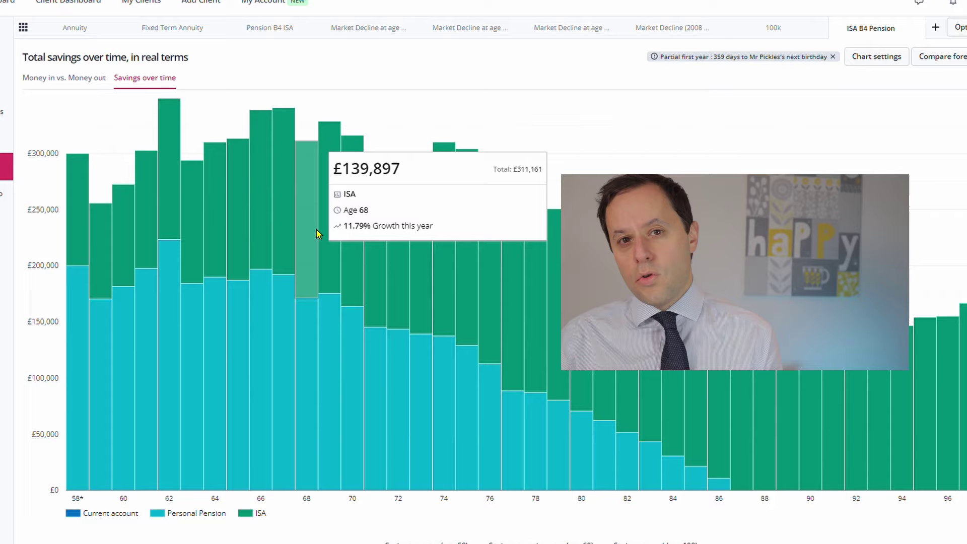
{"action": "mouse_move", "coordinate": [507, 297]}
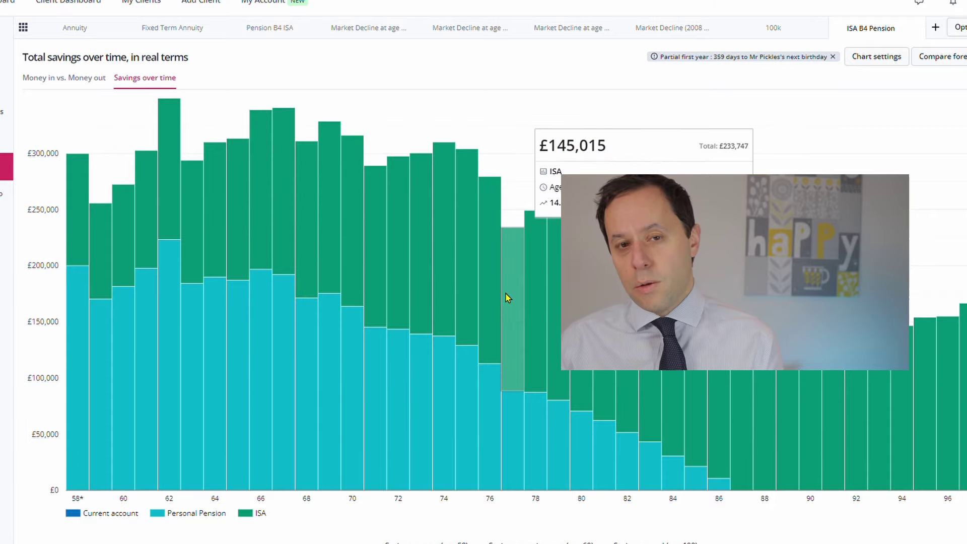